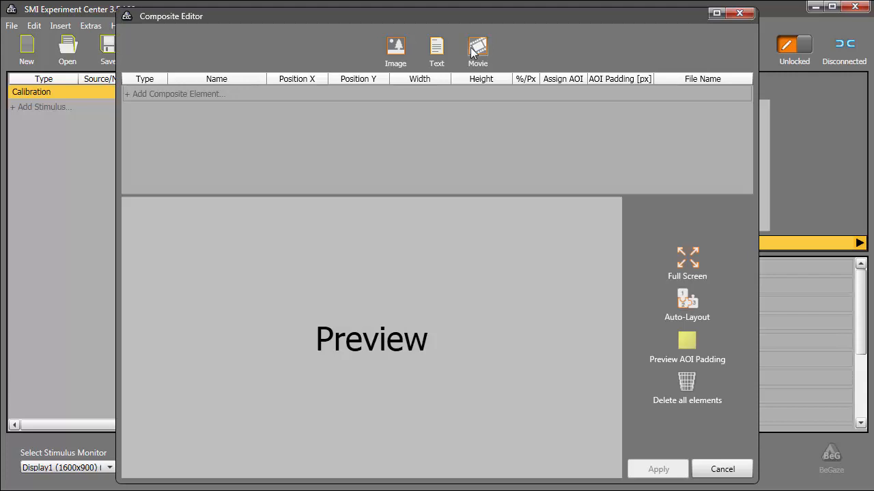
- Add all nine car logo images from the Car logos folder to the composite and arrange them with Auto-Layout
click(394, 46)
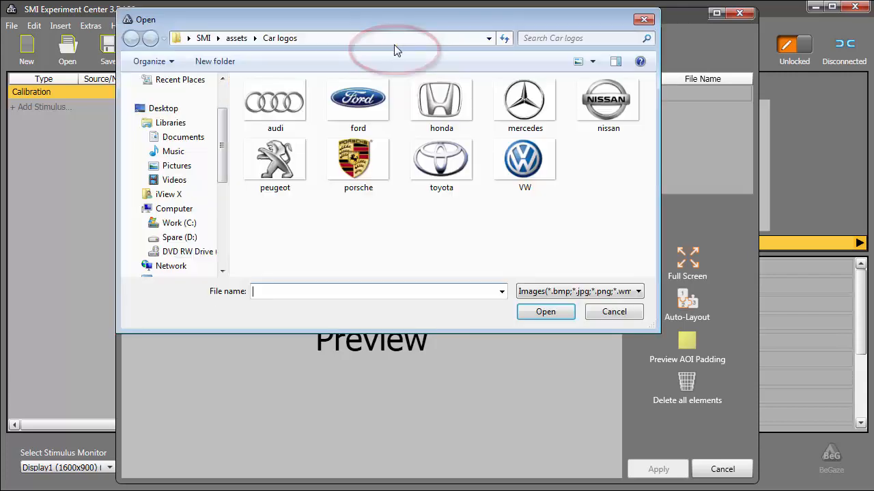
drag(616, 211, 258, 95)
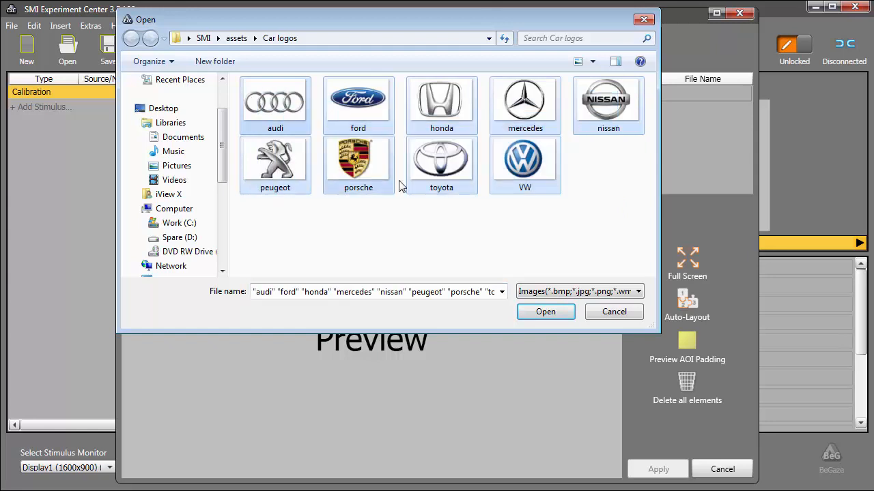
click(523, 312)
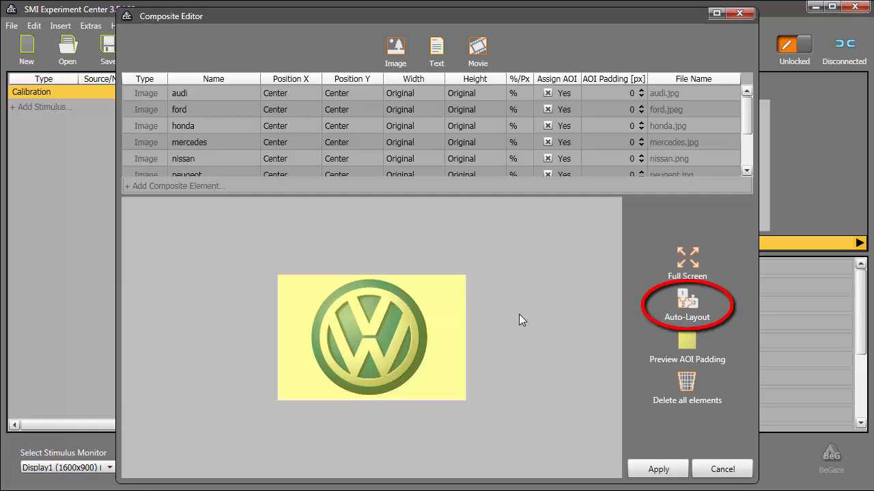
click(683, 300)
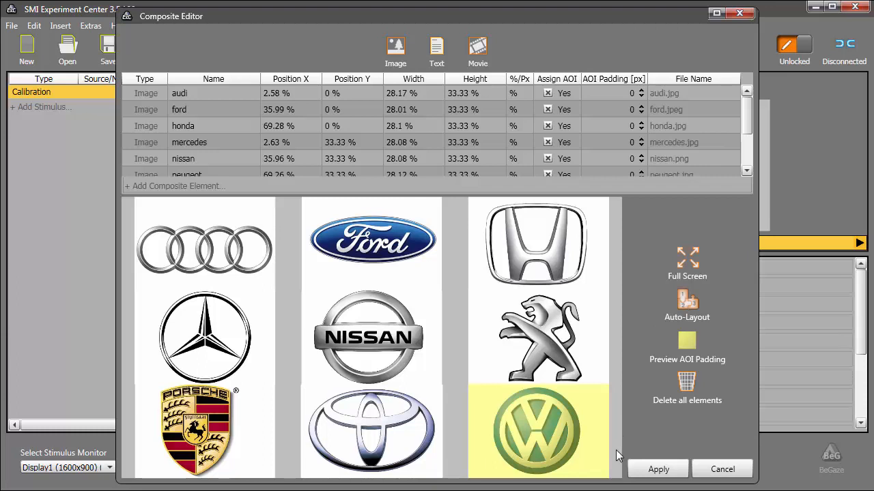
- Shrink all the logos together to about 23 % width and 26 % height, and apply the composite
key(ctrl+a)
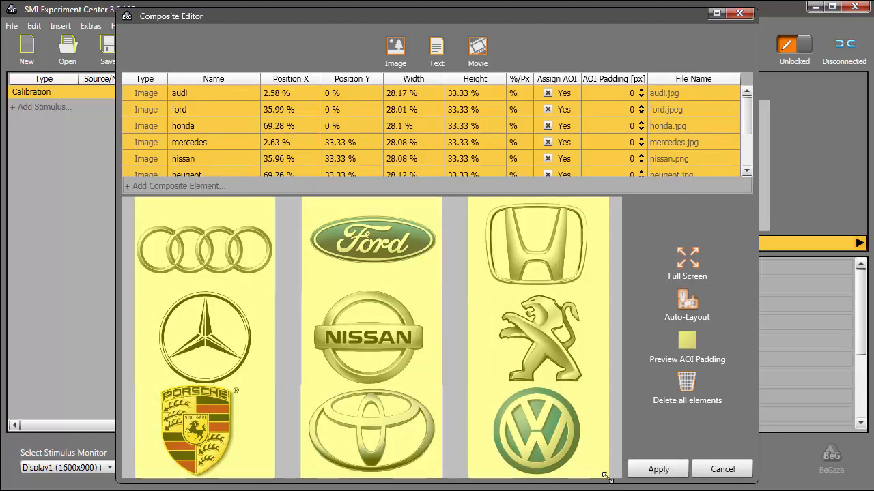
drag(605, 476, 584, 459)
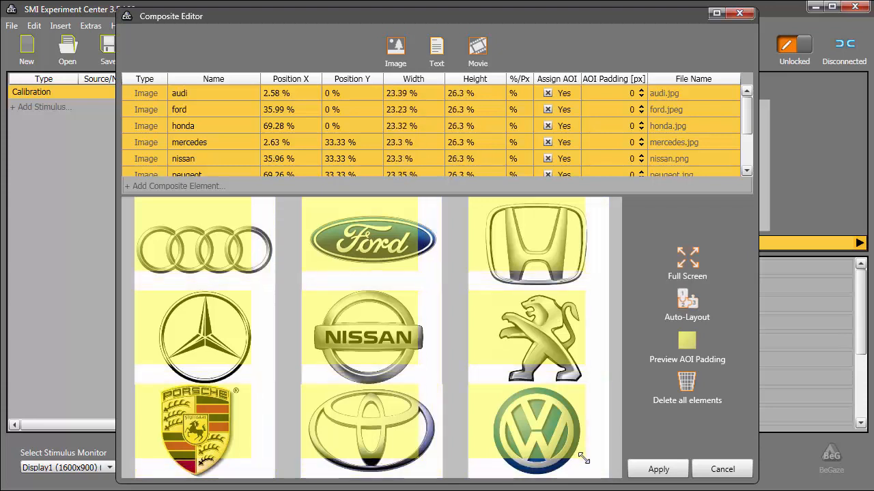
click(657, 470)
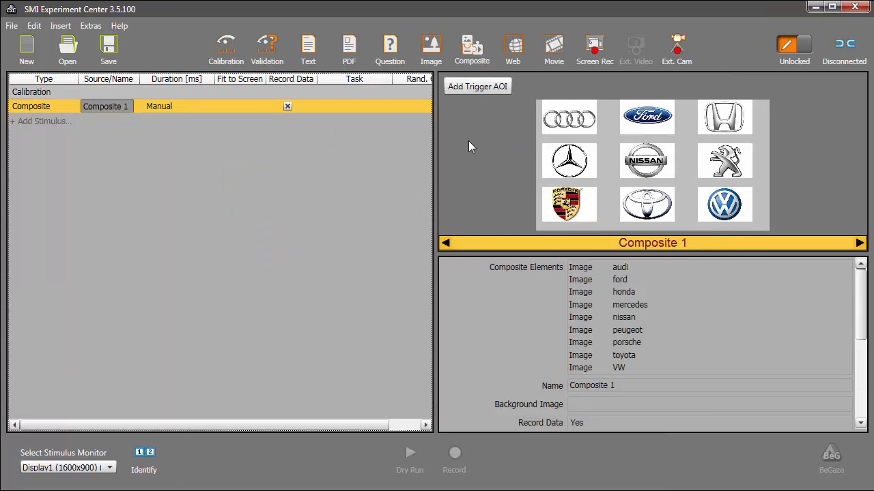
- Start a second composite stimulus and add the systheart image to it
click(471, 51)
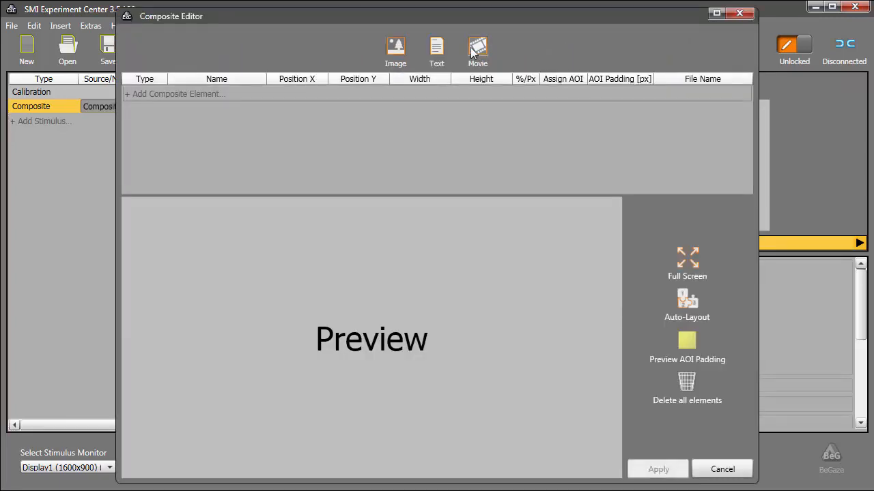
click(395, 50)
click(353, 122)
double_click(353, 122)
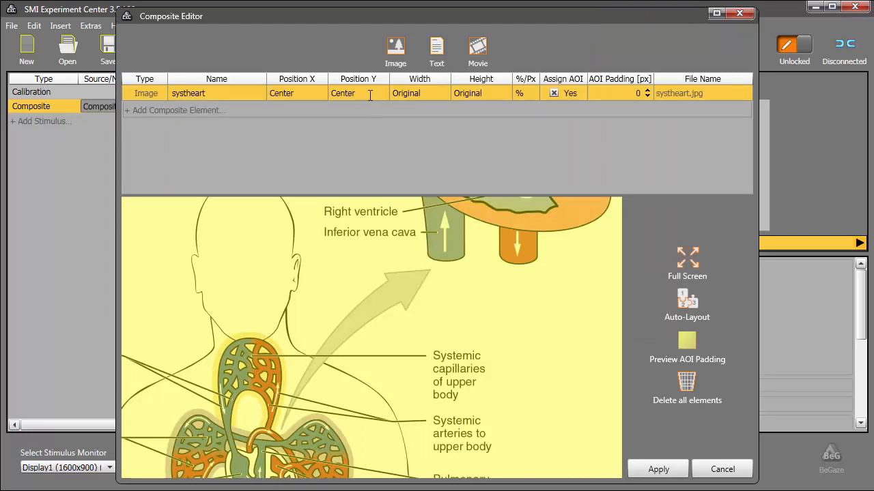
- Add a text element with two paragraphs on heart chambers and circulation, beginning "The heart has four chambers, two upper atria"
click(436, 47)
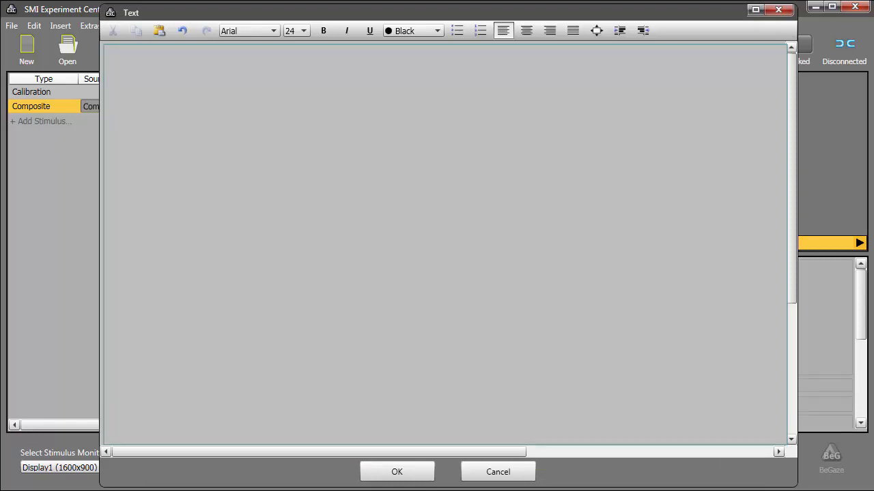
text(The heart has four chambers, two upper atria, the receiving chambers, and two lower ventricles, the discharging chambers. The right atrium receives deoxygenated blood from the body and the left atrium receives oxygenated blood from the lungs. When these contract the blood is pushed into the ventricles, which pump to propel the blood to the lungs and the rest of the body. The right atrium and the right ventricle together are sometimes referred to as the right heart and this sometimes includes the pulmonary trunk. Similarly, the left atrium and the left ventricle together are sometimes referred to as the left heart. The atrioventricular septum separates the left heart from the right heart, giving two functionally and anatomically distinct units.  There are two distinct but linked circuits in the human circulation called the pulmonary and systemic circuits. Although both circuits transport blood and everything it carries, one can view the circuits from the point of view of gases. The pulmonary circuit transports blood to and from the lungs, where it picks up oxygen and delivers carbon dioxide for exhalation. The systemic circuit transports oxygenated blood to virtually all of the tissues of the body and returns relatively deoxygenated blood and carbon dioxide to the heart to be sent back to the pulmonary circulation.)
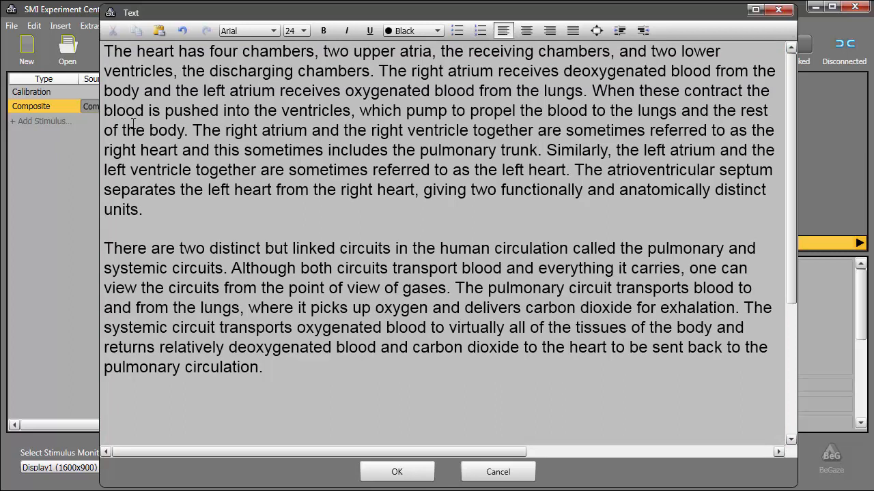
click(396, 472)
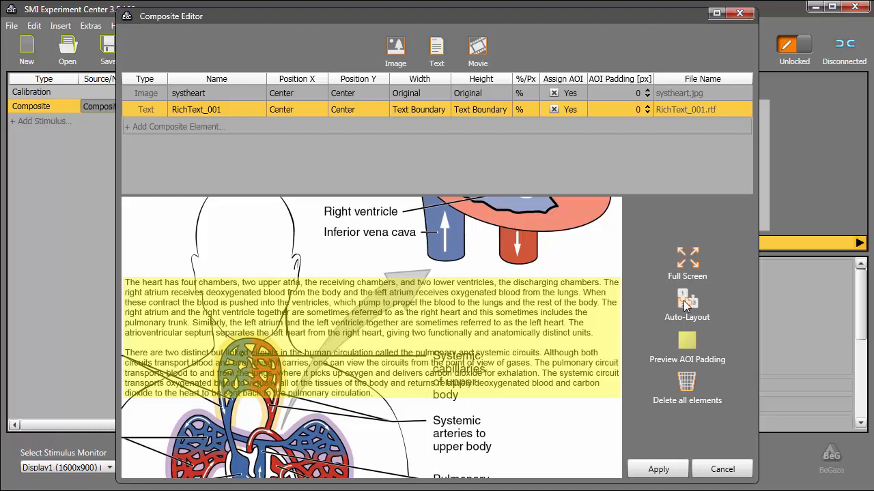
- Auto-arrange the image and text, and fit the heart image at about 2.5 %, 3.4 % with a size of about 46 % by 93 %
click(686, 307)
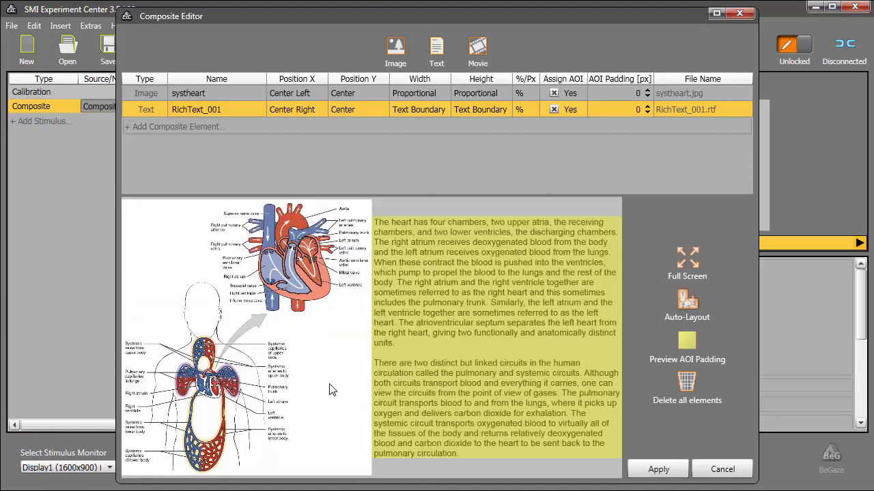
click(329, 389)
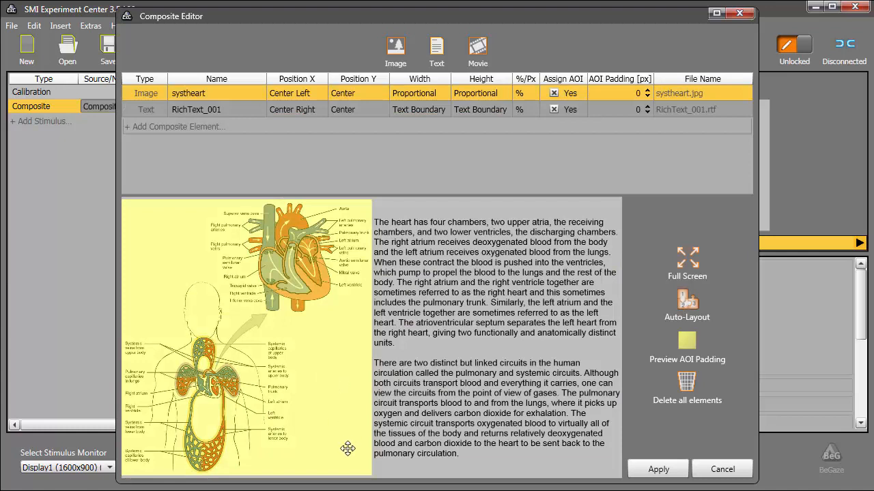
drag(371, 474, 350, 461)
drag(250, 361, 262, 366)
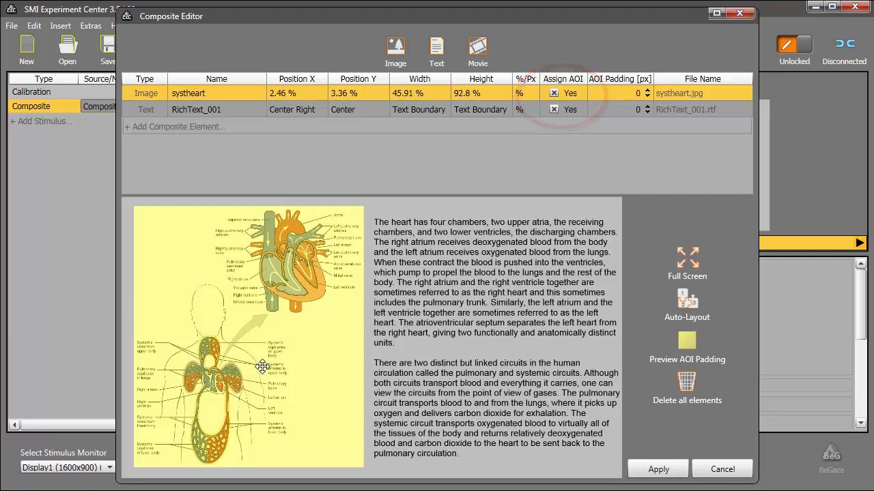
- Rename the two composite elements Image and Text, and apply the composite
double_click(186, 93)
text(Image)
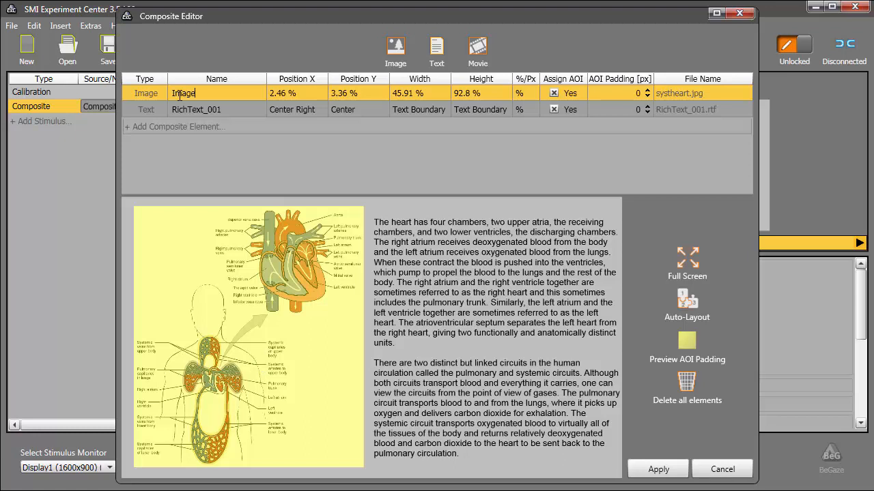
double_click(188, 110)
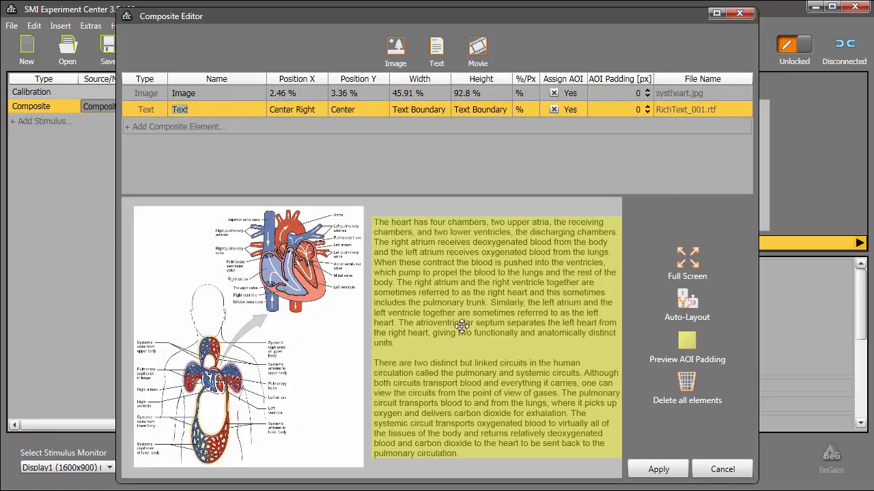
click(653, 470)
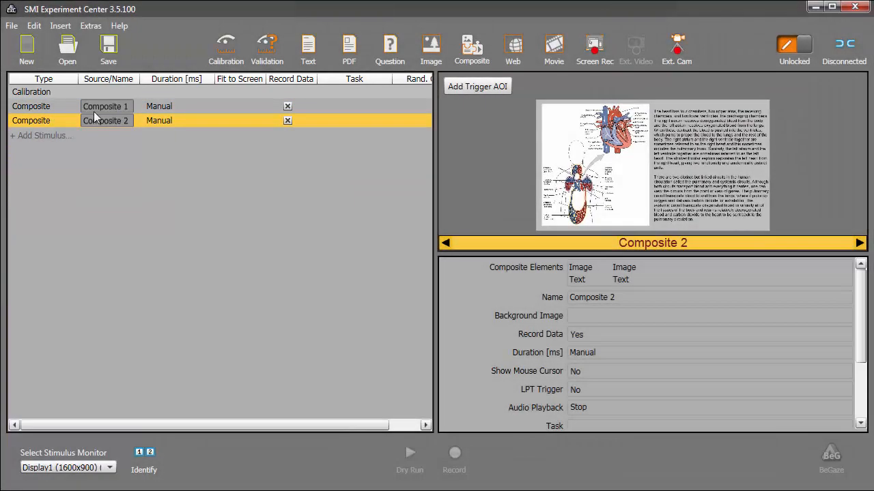
- Rename the car logo composite Logos and the heart composite Heart in the stimulus list
click(108, 108)
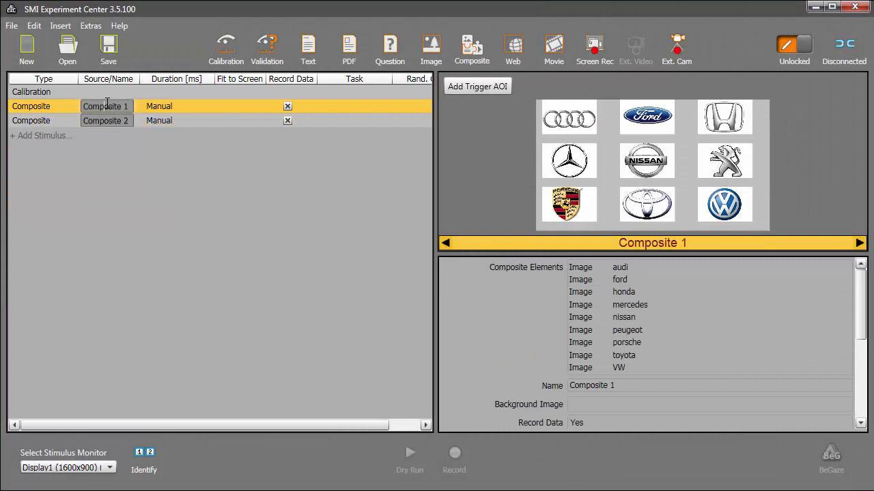
click(107, 102)
text(Logos)
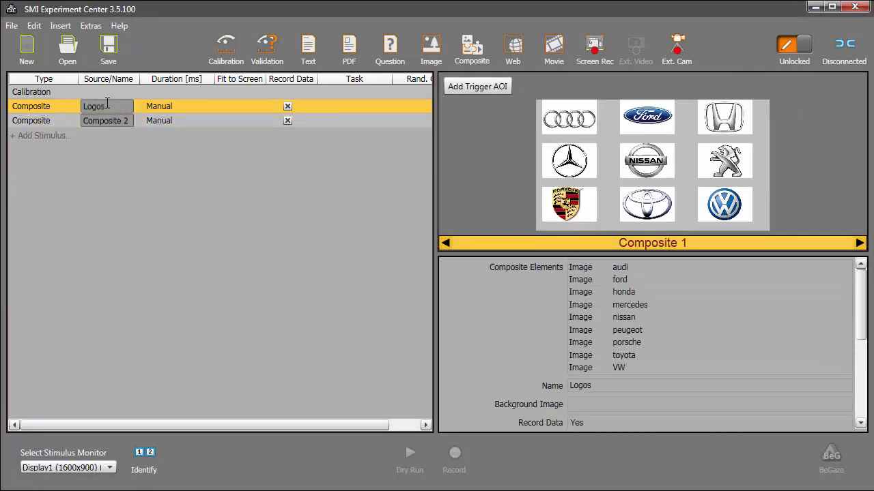
click(103, 125)
click(103, 124)
text(Heart)
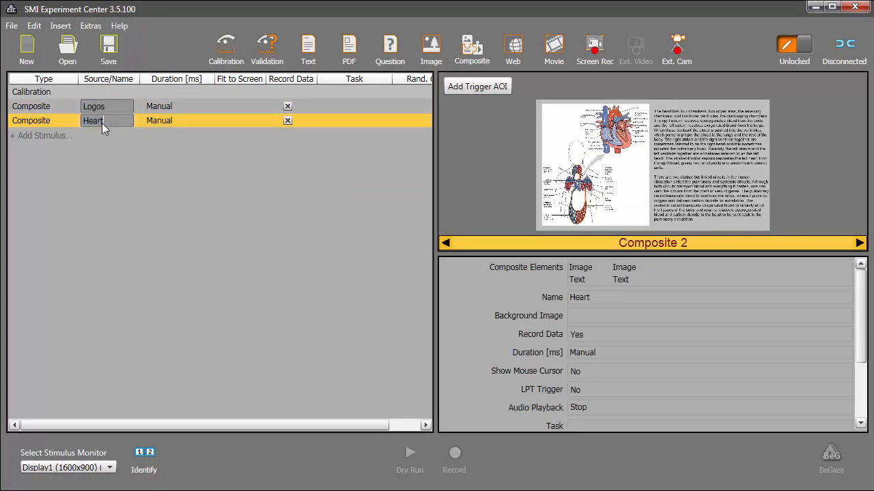
key(Return)
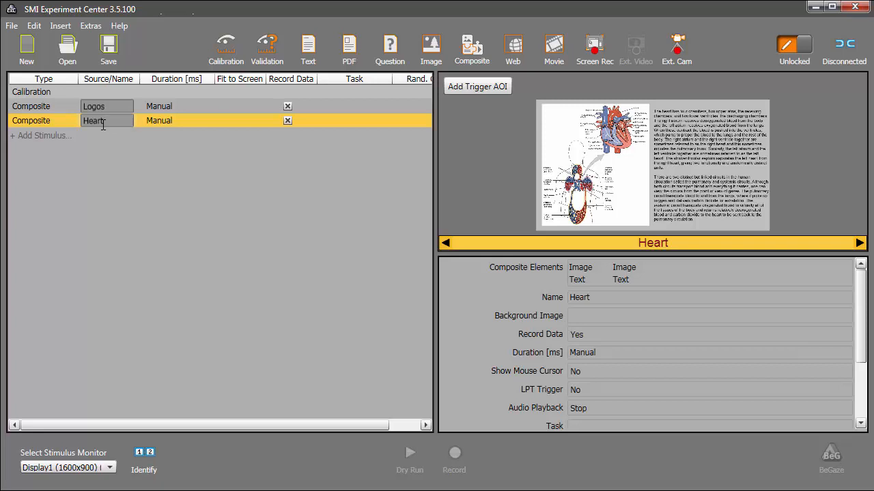
- Reopen the Heart composite, enable the AOI padding preview and apply an AOI padding of 10 px to the Image element
double_click(41, 121)
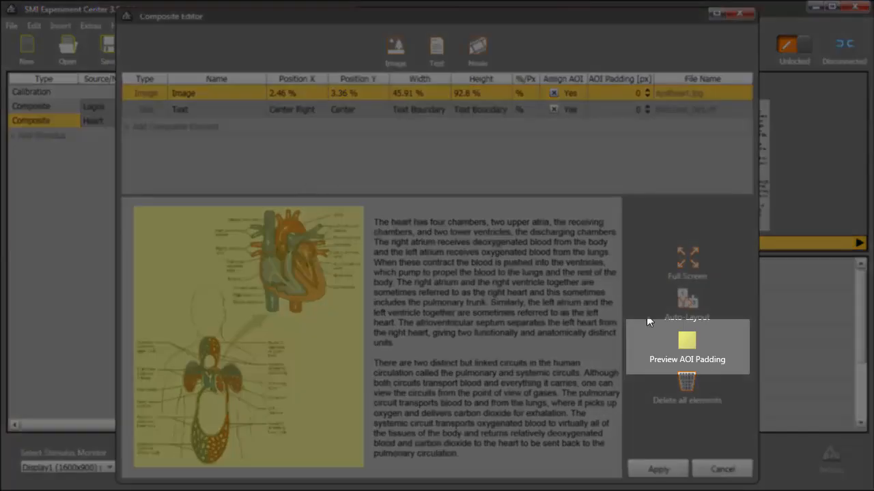
click(685, 342)
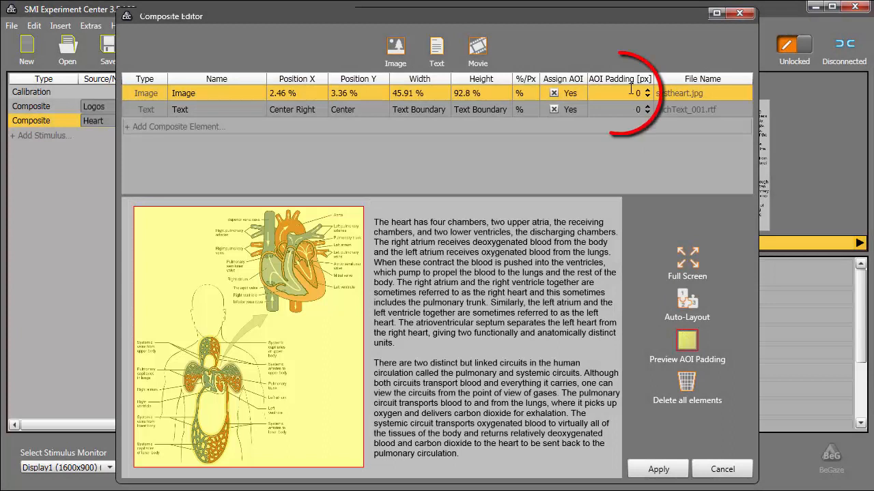
double_click(630, 92)
text(10)
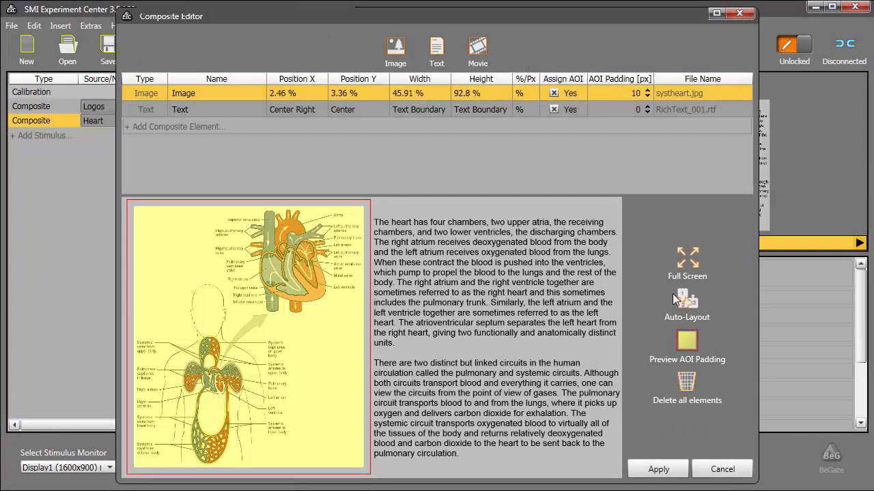
click(659, 469)
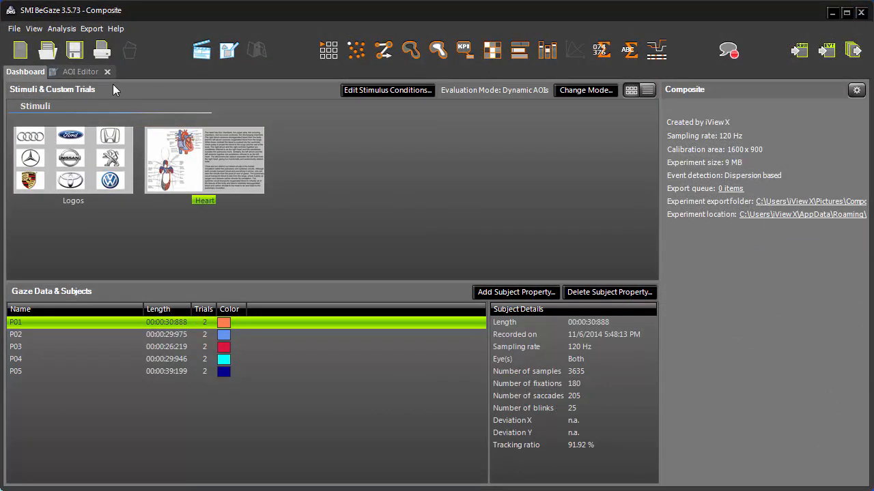
- Switch to BeGaze and show the Heart stimulus in the AOI Editor
click(88, 72)
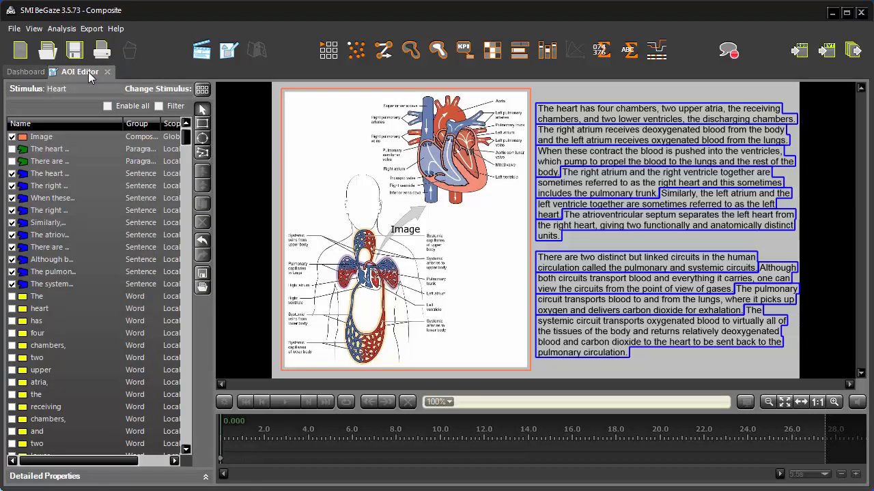